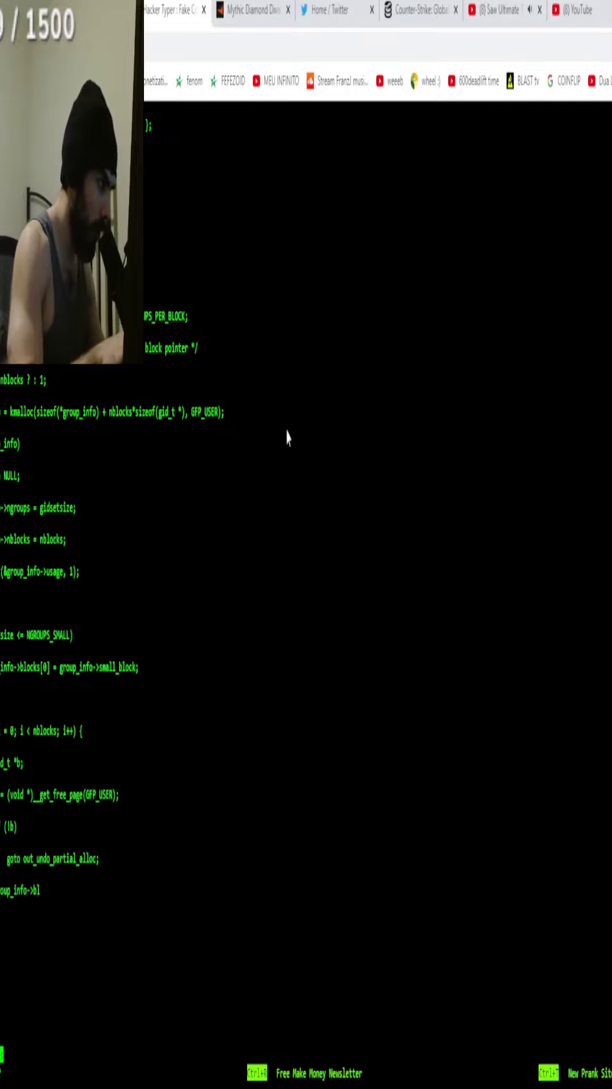
{"action": "type", "text": "asdfasdfasdfasdf"}
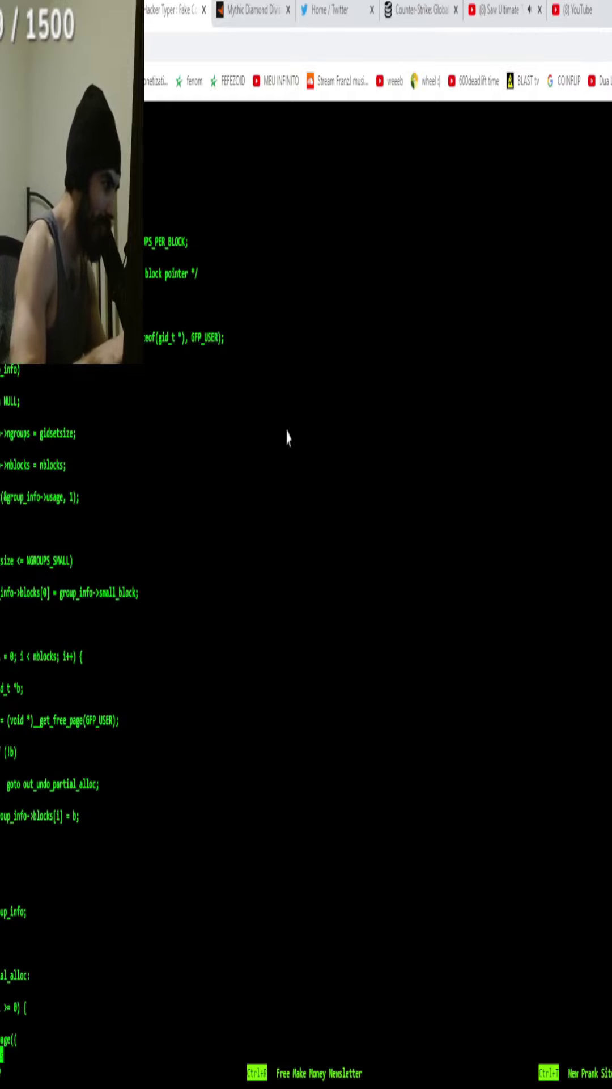
{"action": "type", "text": "asdfasdfasdfasdf"}
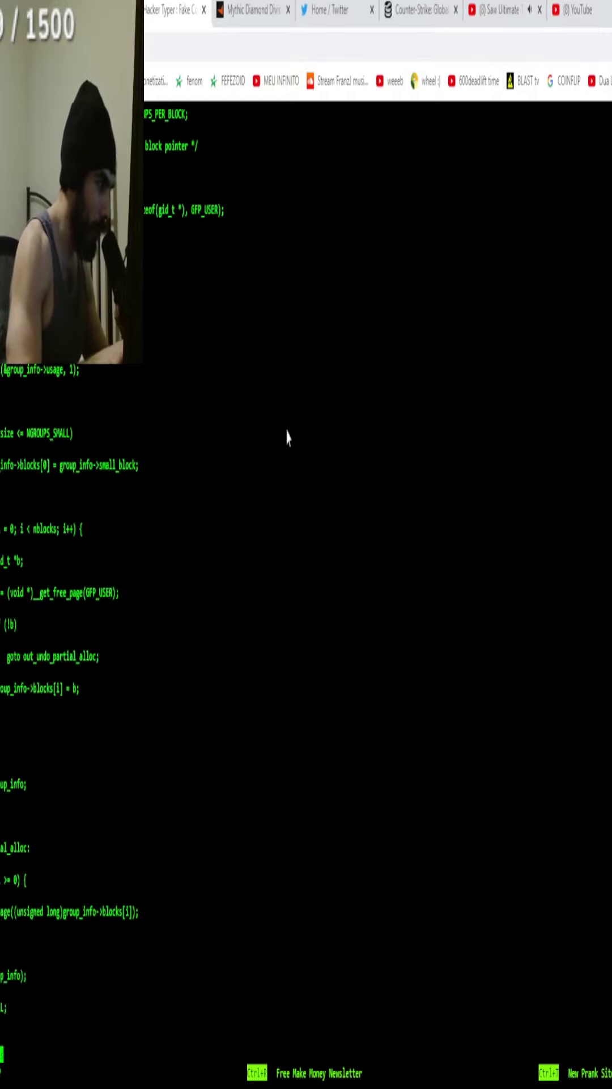
{"action": "type", "text": "asdfasdfasdfasdfasdfasdf"}
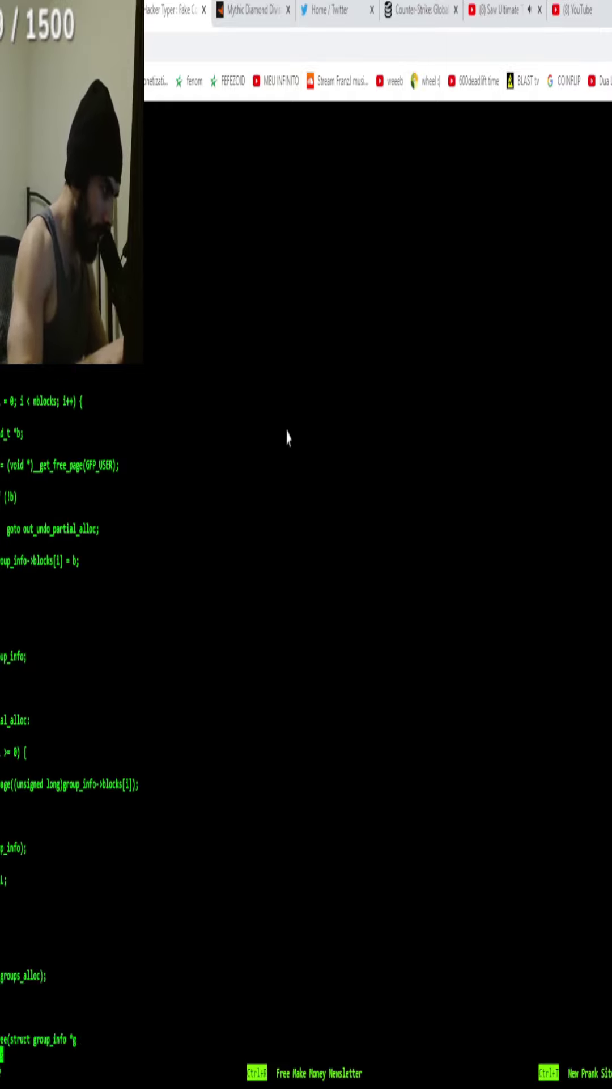
{"action": "type", "text": "asdfasdfasdfasdfasdfasdf"}
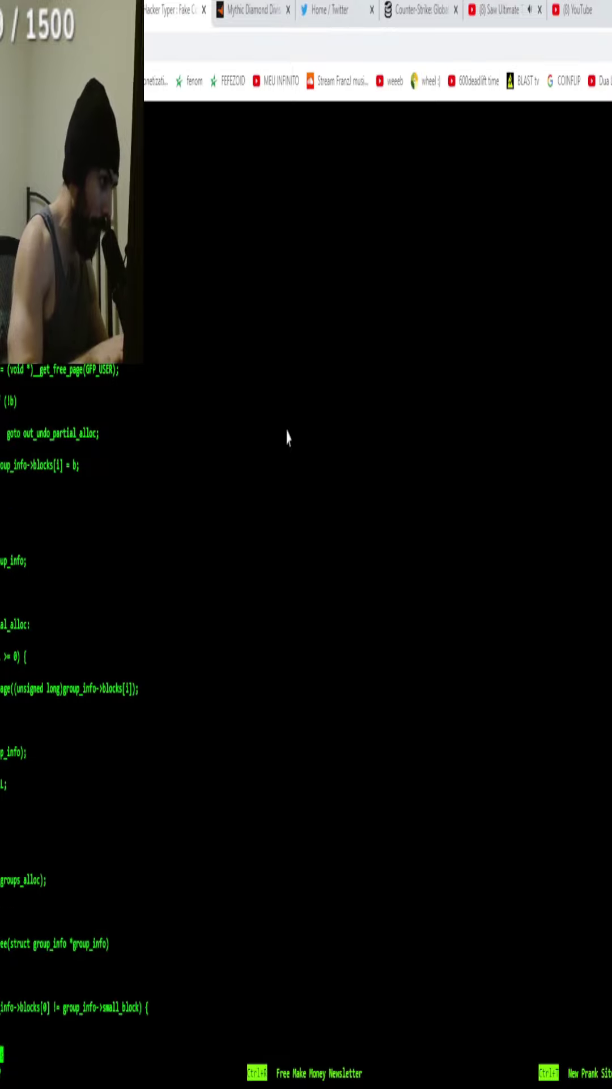
{"action": "type", "text": "asdfasdfasdfasdfasdfasdf"}
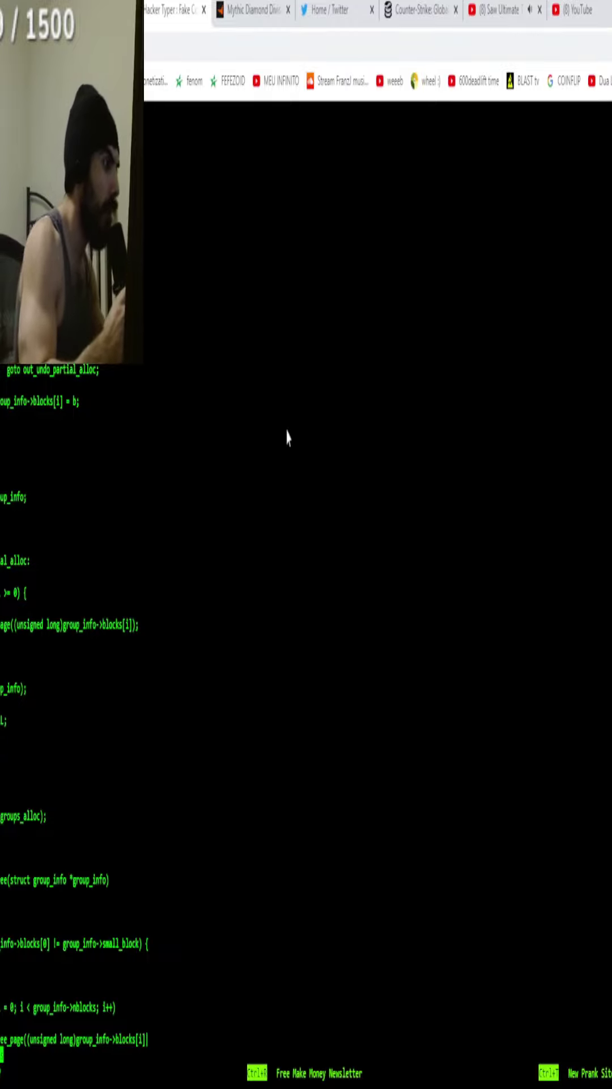
{"action": "type", "text": "asdfasdf"}
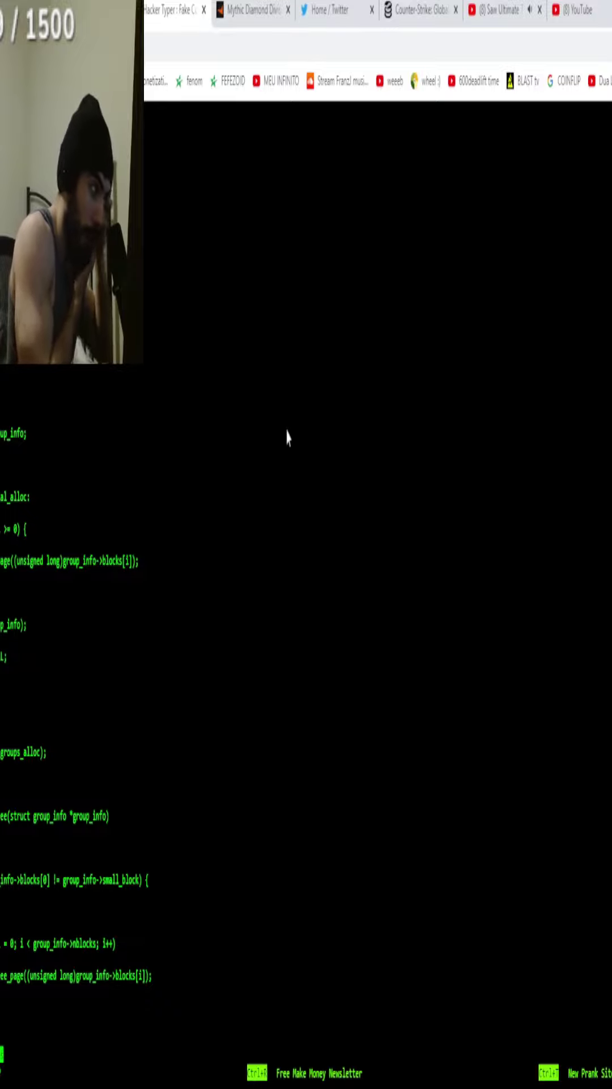
{"action": "type", "text": "asdfasdfasdfasdfasdfasdfasdf"}
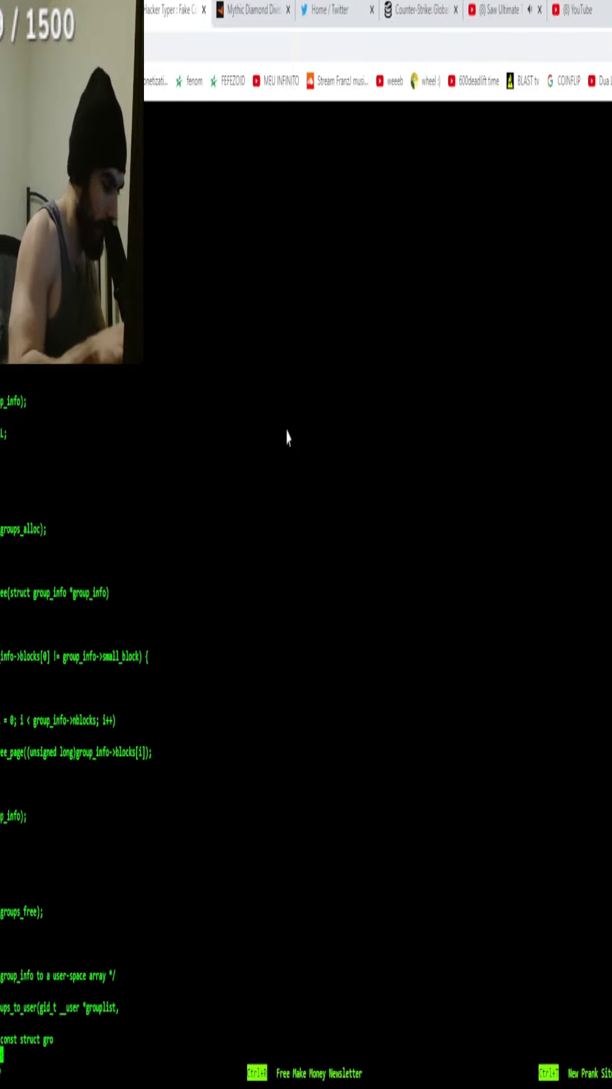
{"action": "type", "text": "asdfasdfasdfasdf"}
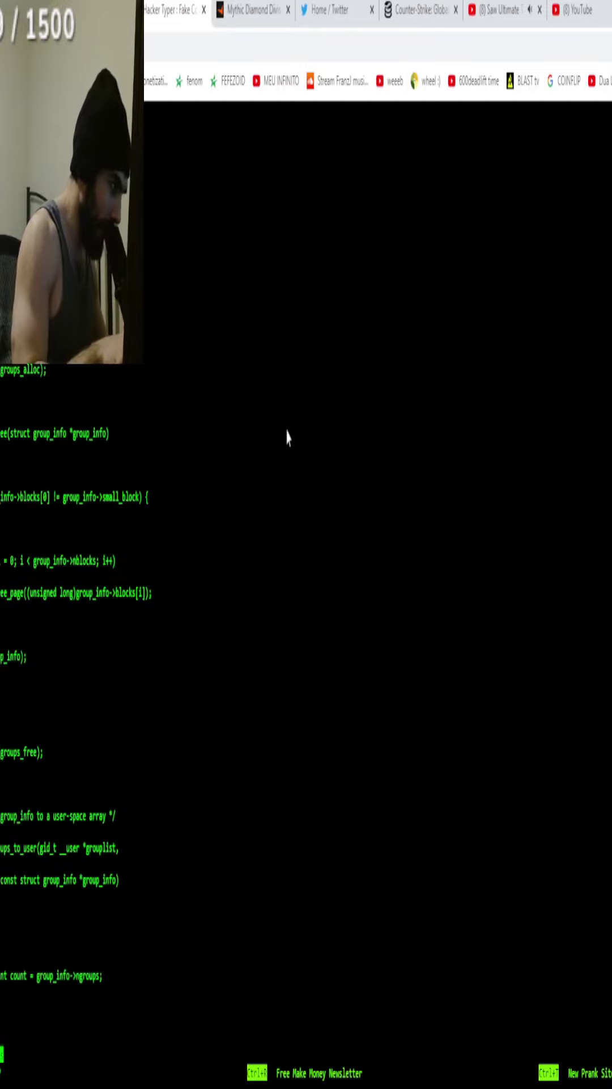
{"action": "type", "text": "asdfasdfasdfasdfasdfasdfasdfasdfasdfasdfasdfasdf"}
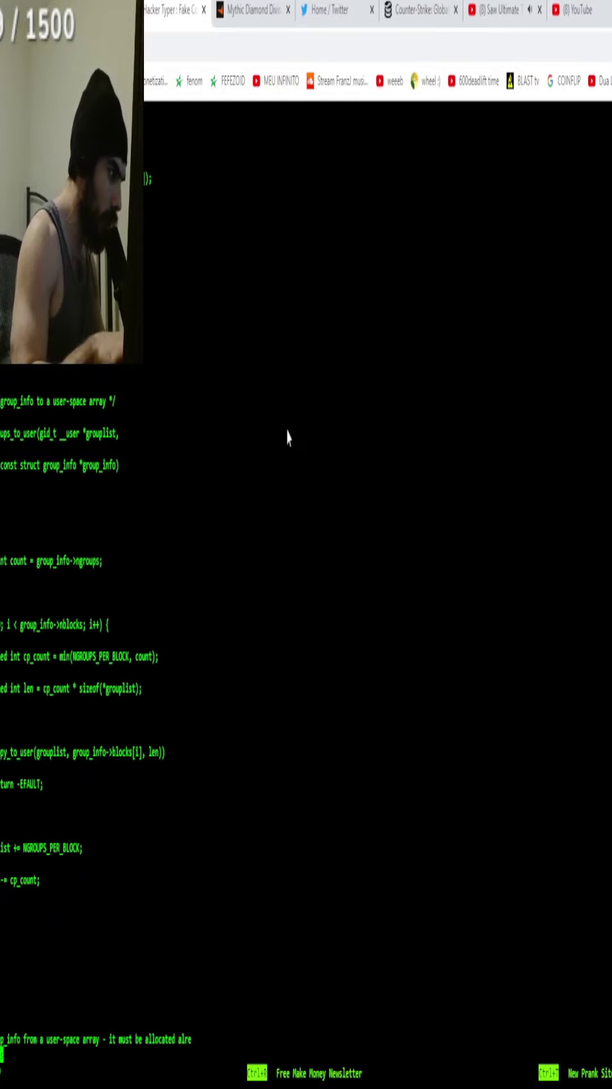
{"action": "type", "text": "asdf"}
Trigger the red ACCESS DENIED alert with Caps Lock over the scrolling kernel code
{"action": "key", "text": "Caps_Lock"}
{"action": "key", "text": "Caps_Lock"}
{"action": "key", "text": "Caps_Lock"}
{"action": "type", "text": "asdfasdf"}
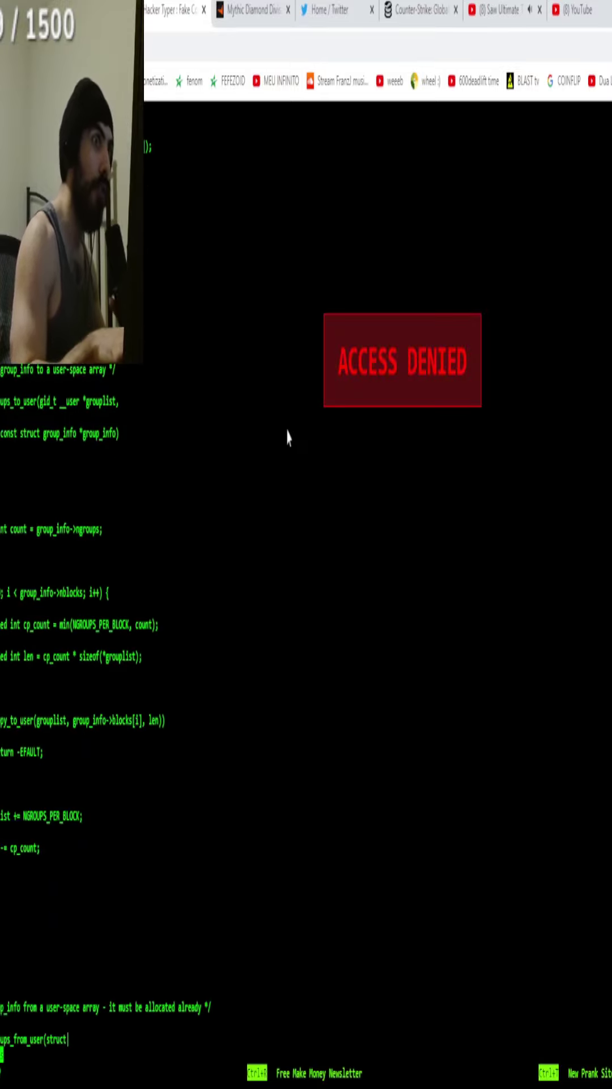